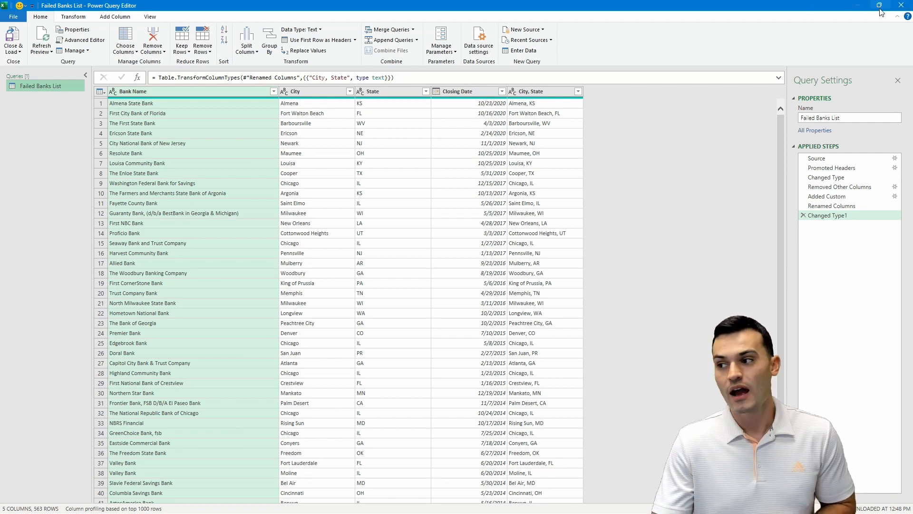
Leave the query editor, open the workbook's data model in Power Pivot, and widen the banklist table's Bank Name column.
{"action": "left_click", "coordinate": [901, 5]}
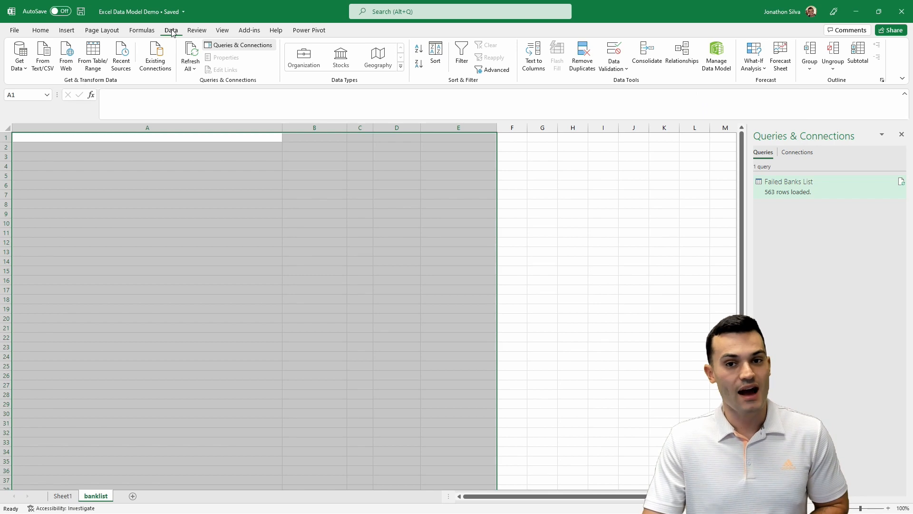
{"action": "left_click", "coordinate": [727, 73]}
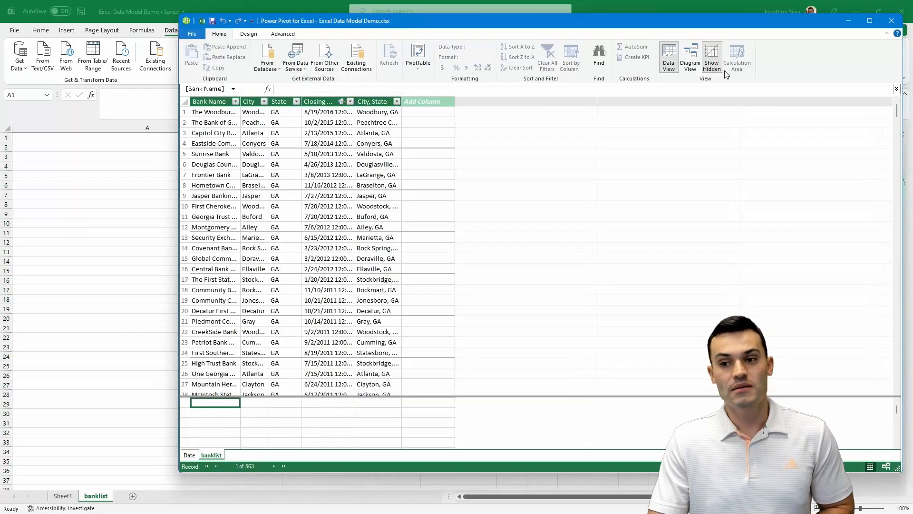
{"action": "left_click", "coordinate": [870, 21]}
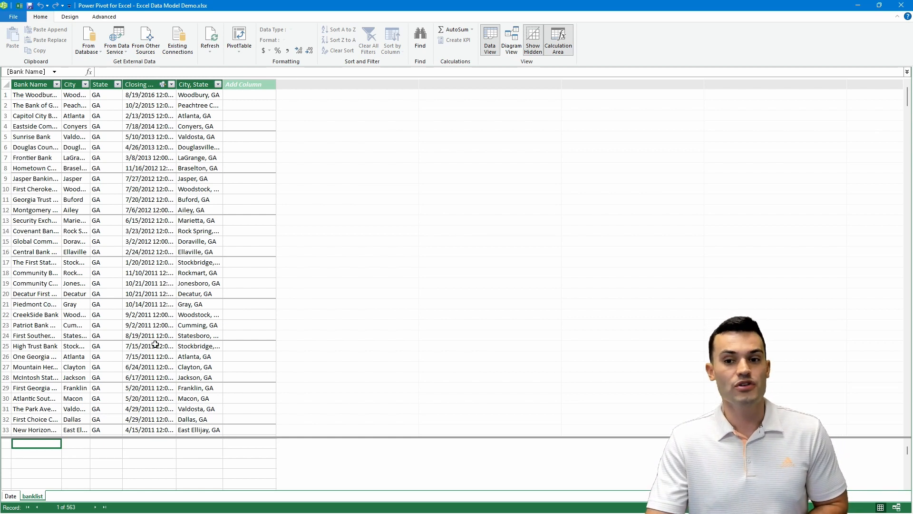
{"action": "left_click_drag", "start_coordinate": [61, 85], "coordinate": [75, 84]}
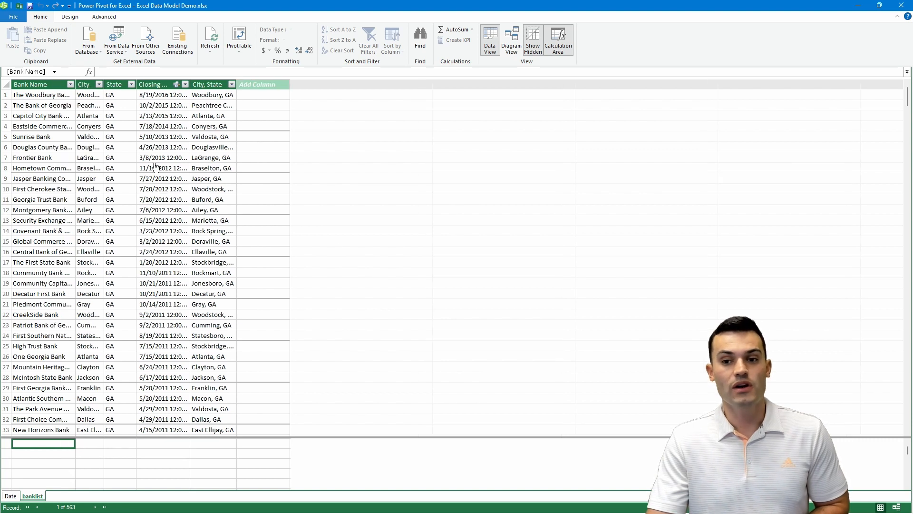
Examine the data model's Date table and the options for creating a new date table.
{"action": "left_click", "coordinate": [11, 496]}
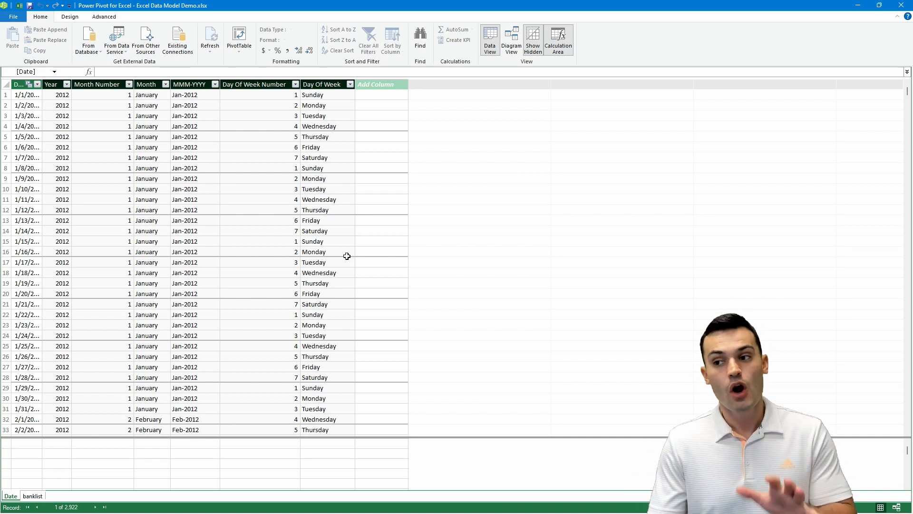
{"action": "left_click", "coordinate": [70, 17]}
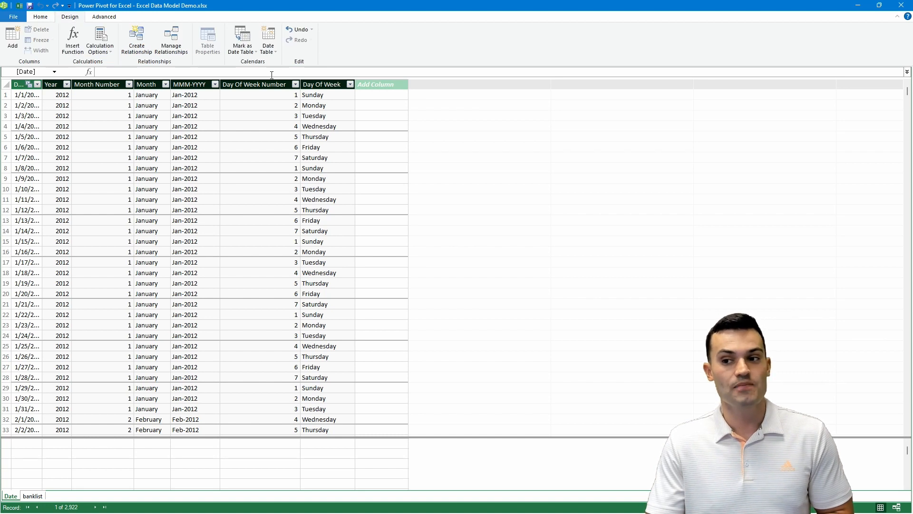
{"action": "left_click", "coordinate": [276, 53]}
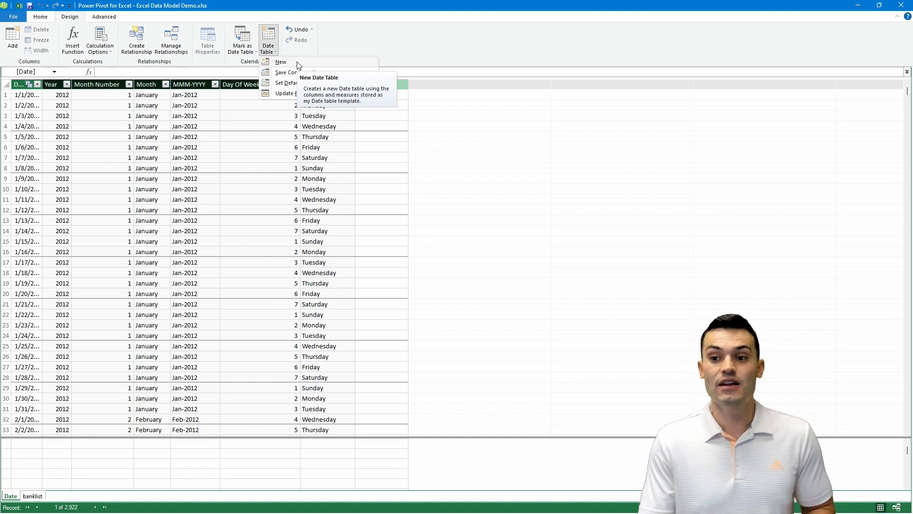
{"action": "left_click", "coordinate": [522, 156]}
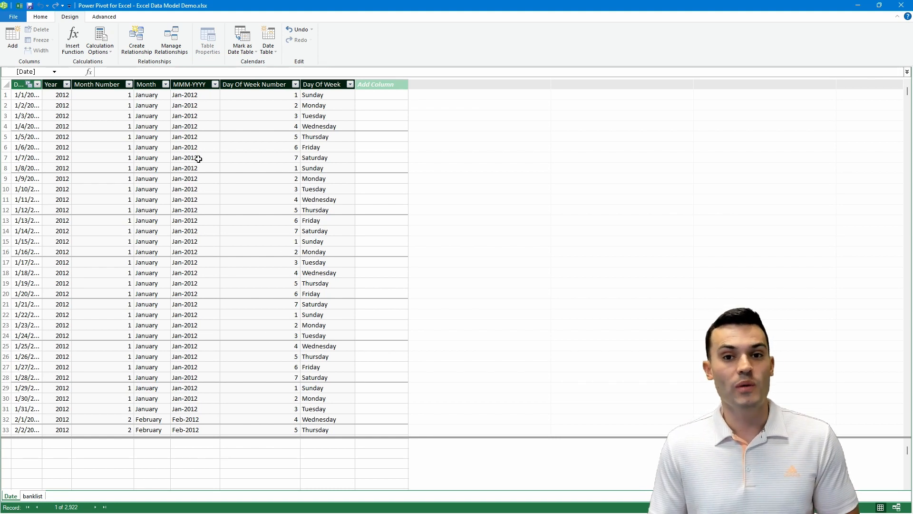
{"action": "left_click", "coordinate": [40, 17]}
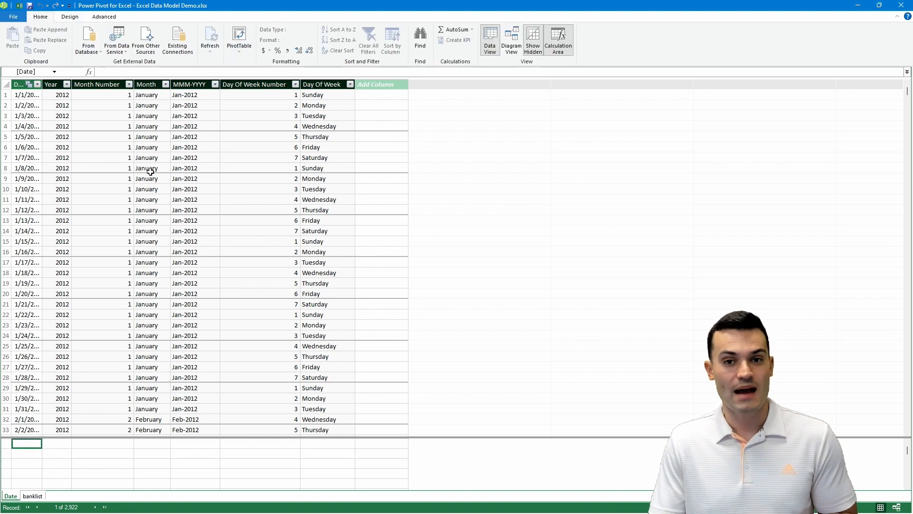
Show the data model as a diagram and move the banklist table farther from the Date table to inspect their relationship.
{"action": "left_click", "coordinate": [513, 51]}
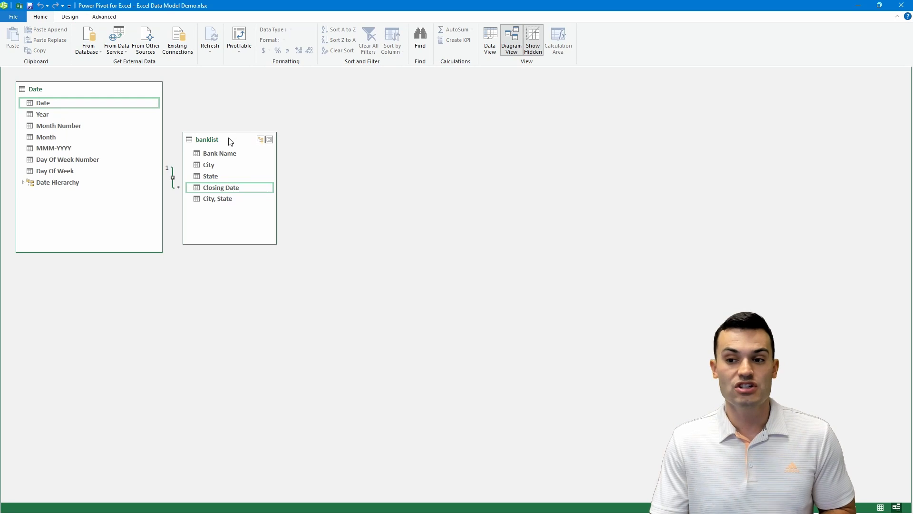
{"action": "left_click_drag", "start_coordinate": [231, 141], "coordinate": [331, 121]}
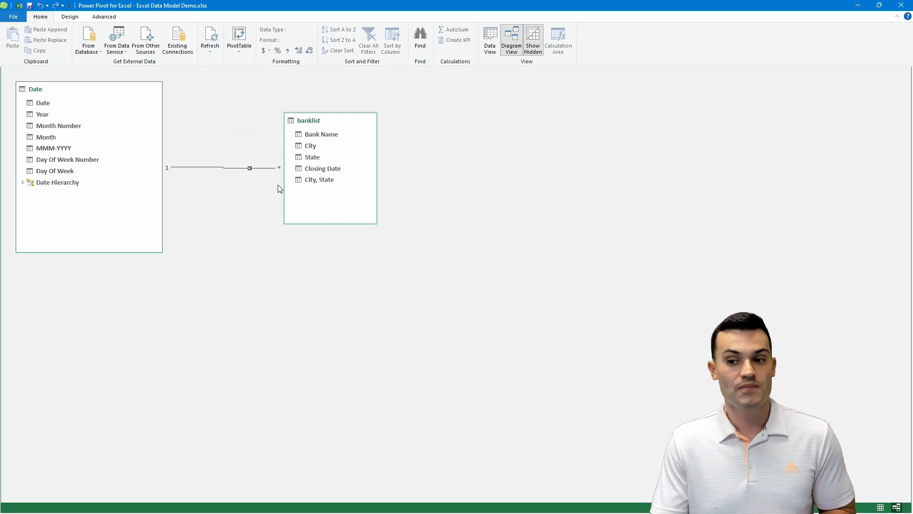
{"action": "left_click", "coordinate": [251, 169]}
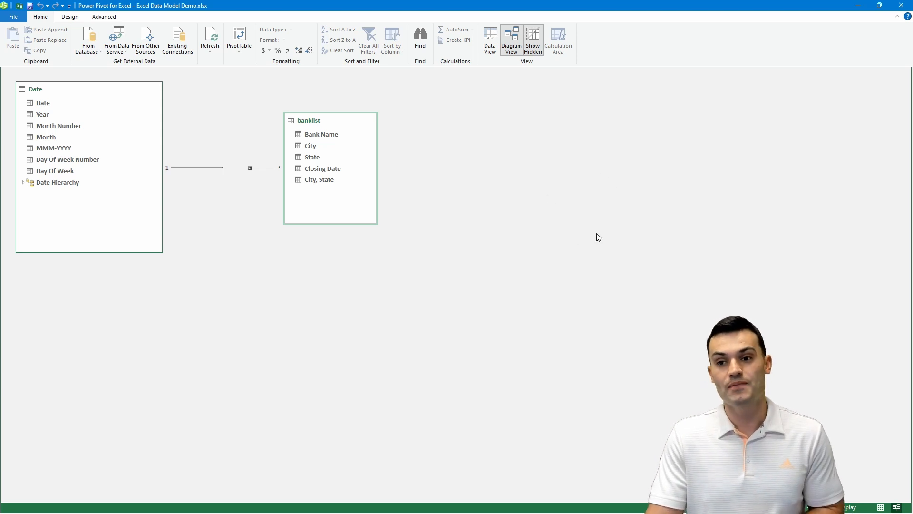
Save the Excel Data Model Demo workbook and close both its data model window and Excel.
{"action": "left_click", "coordinate": [901, 5]}
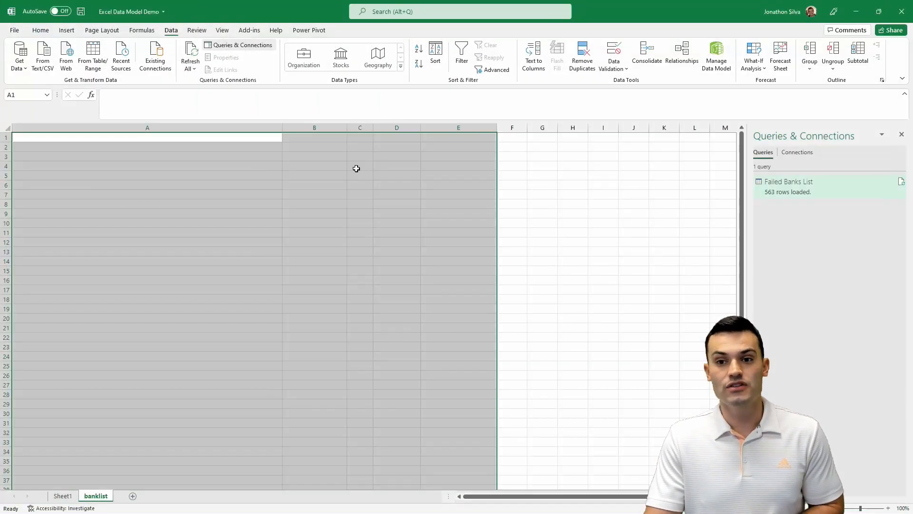
{"action": "left_click", "coordinate": [82, 12]}
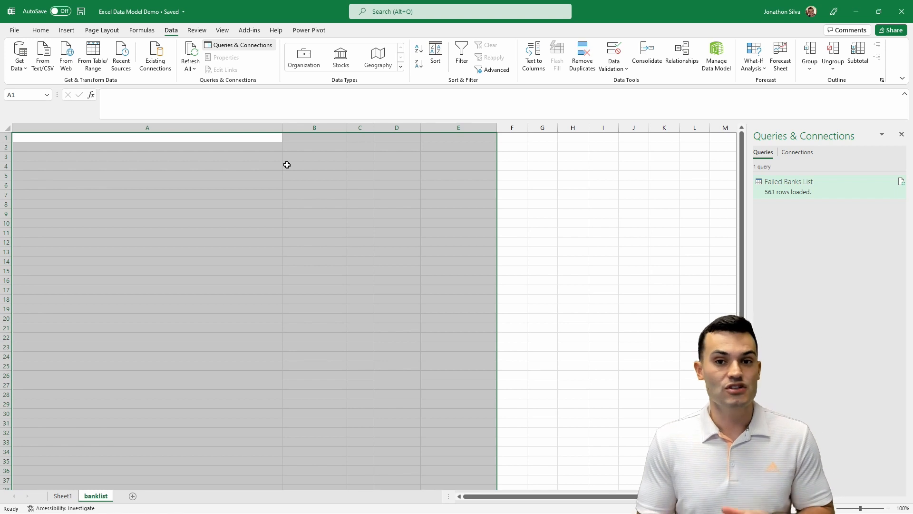
{"action": "left_click", "coordinate": [904, 13]}
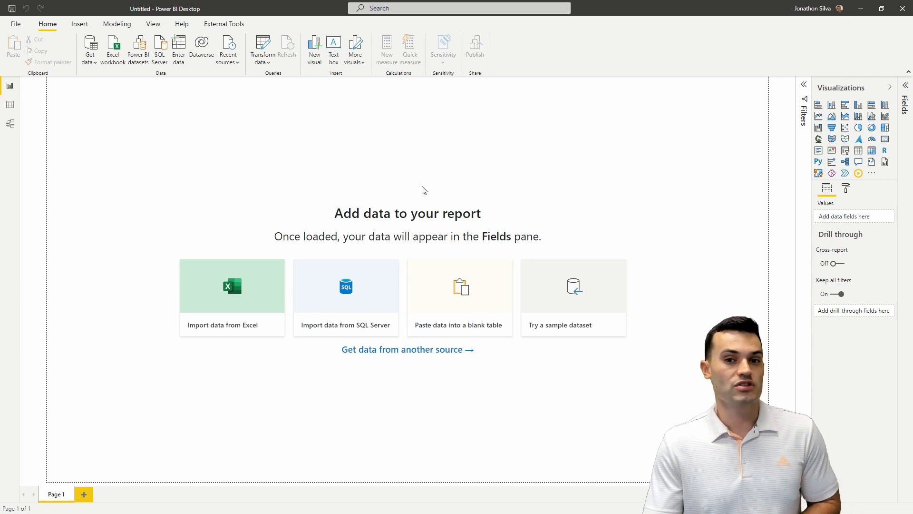
Start a Power Query, Power Pivot, Power View import in Power BI Desktop without saving the blank report.
{"action": "left_click", "coordinate": [16, 25]}
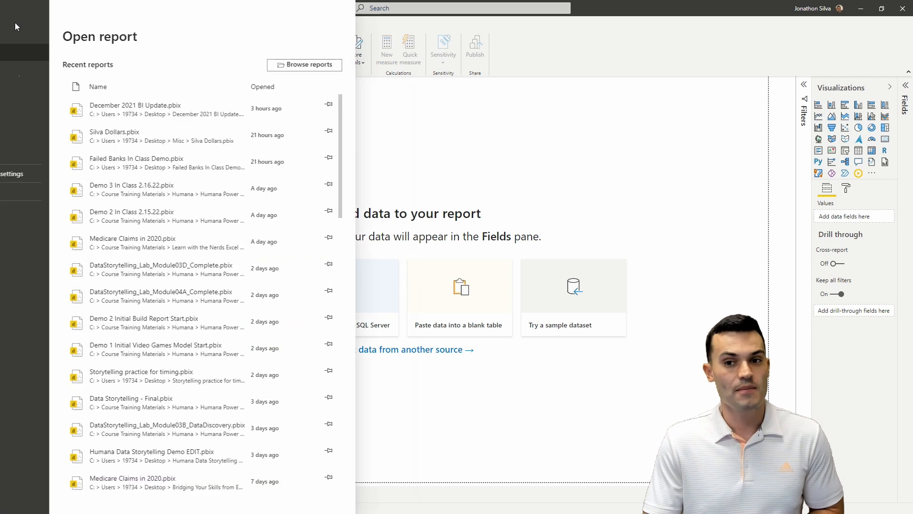
{"action": "left_click", "coordinate": [33, 124]}
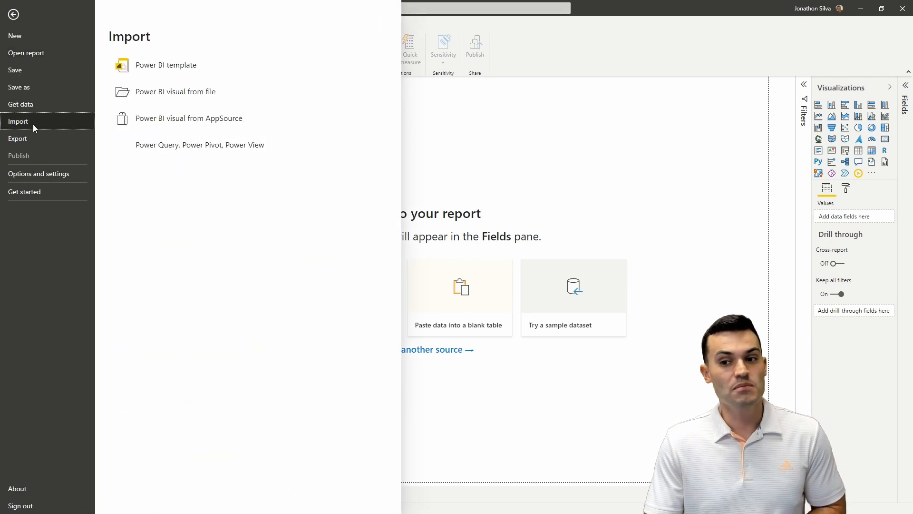
{"action": "left_click", "coordinate": [256, 156]}
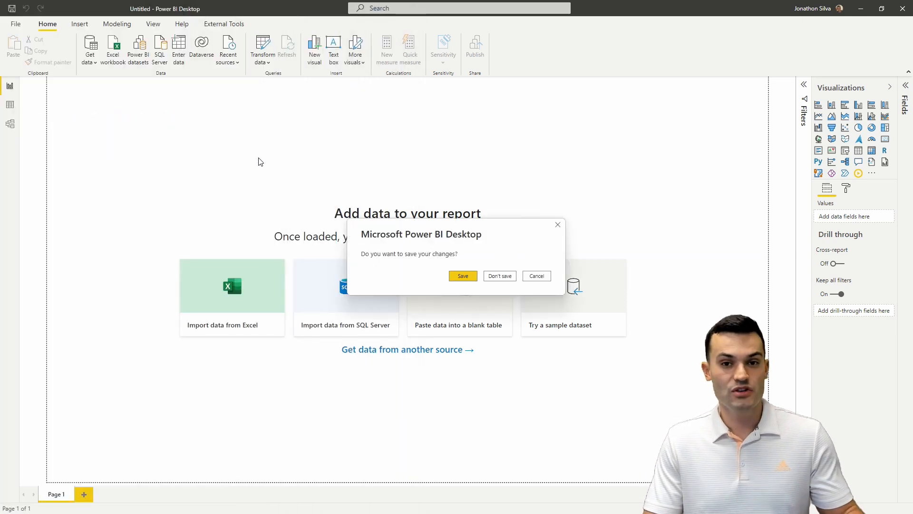
{"action": "left_click", "coordinate": [500, 276]}
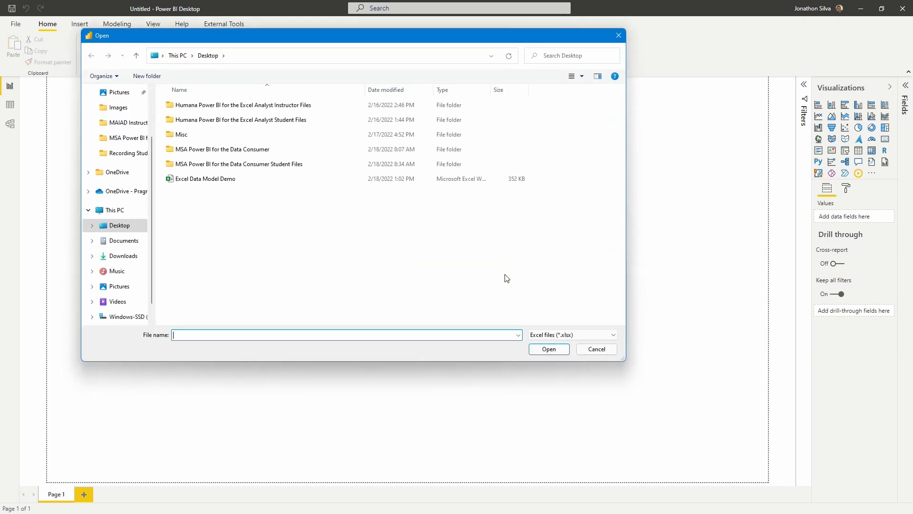
Import the contents of the Excel Data Model Demo workbook from the Desktop and dismiss the migration summary.
{"action": "left_click", "coordinate": [253, 180]}
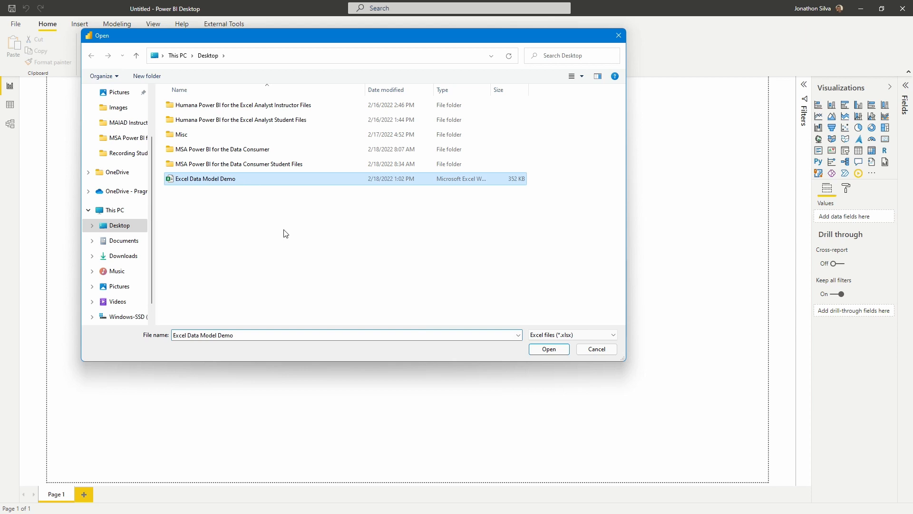
{"action": "left_click", "coordinate": [549, 349]}
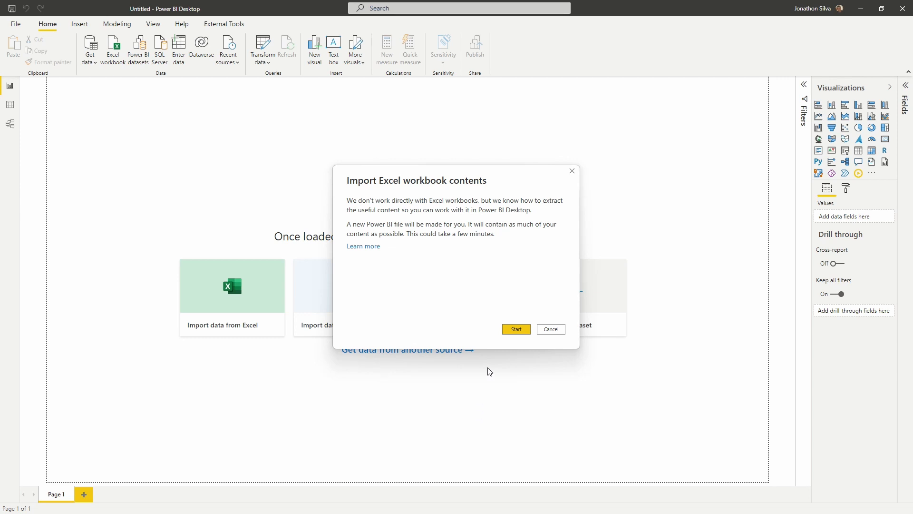
{"action": "left_click", "coordinate": [508, 333]}
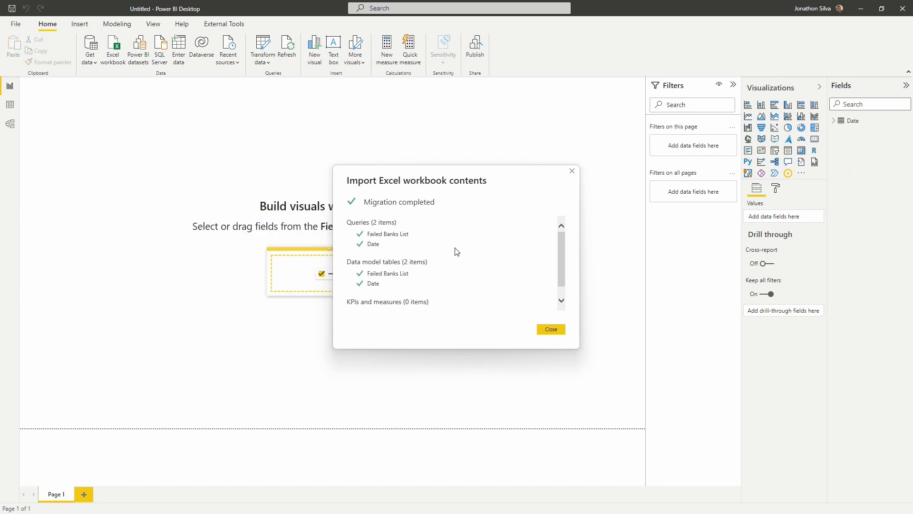
{"action": "scroll", "coordinate": [452, 267], "scroll_direction": "down", "scroll_amount": 1}
{"action": "scroll", "coordinate": [453, 274], "scroll_direction": "up", "scroll_amount": 1}
{"action": "left_click", "coordinate": [541, 330]}
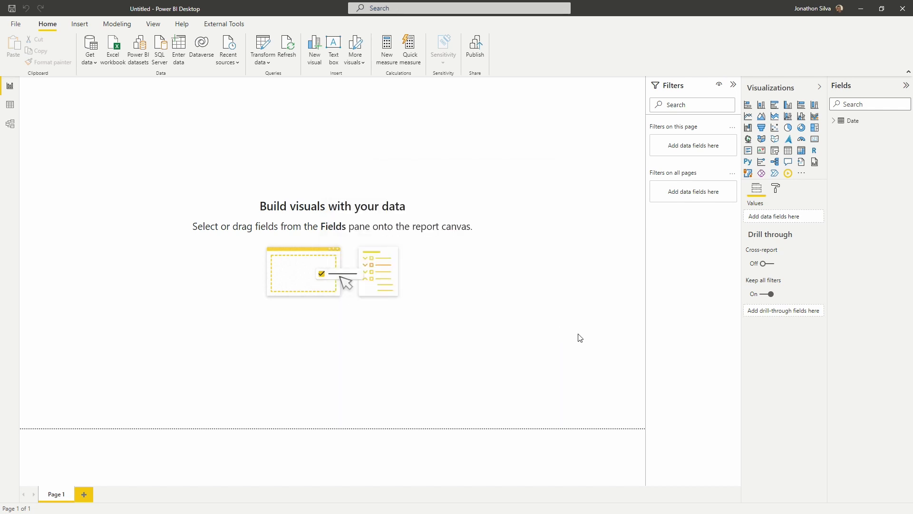
Review the imported Date table's fields and the Failed Banks List and Date queries in the Power Query Editor.
{"action": "left_click", "coordinate": [834, 121]}
{"action": "left_click_drag", "start_coordinate": [828, 234], "coordinate": [805, 236]}
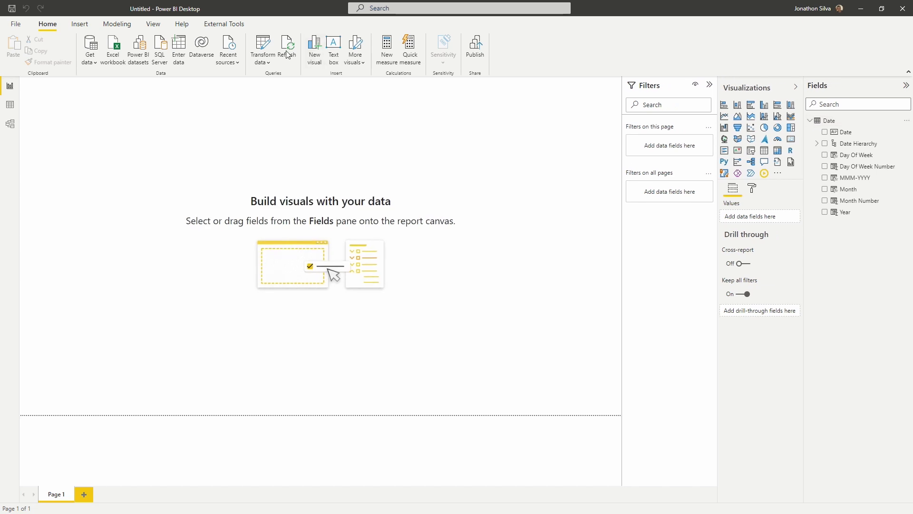
{"action": "left_click", "coordinate": [270, 63]}
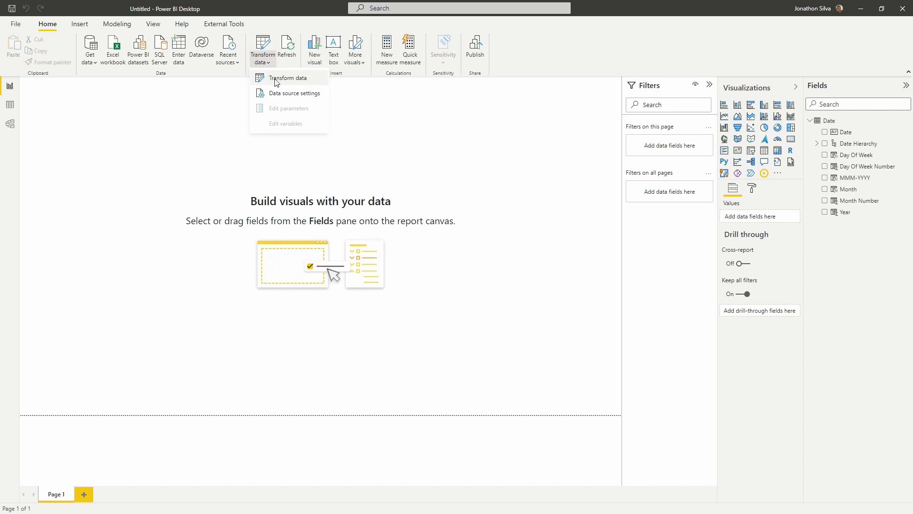
{"action": "left_click", "coordinate": [277, 78]}
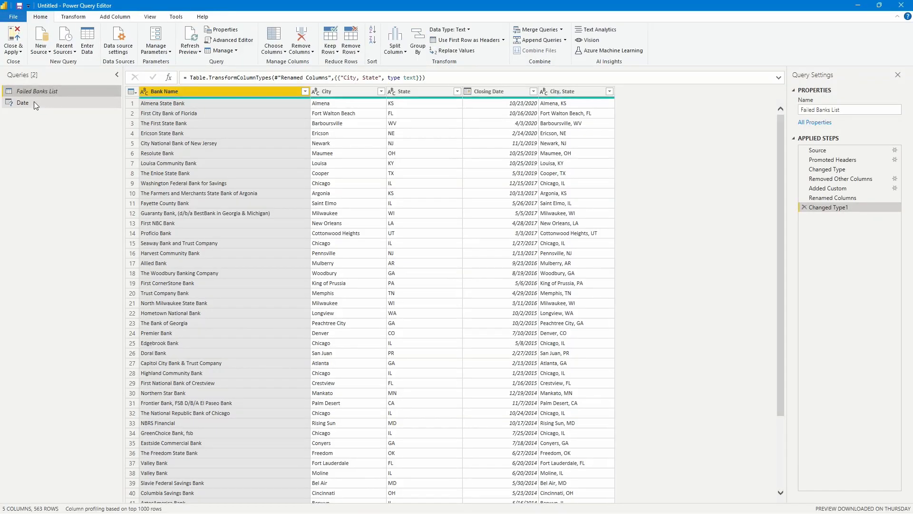
{"action": "left_click", "coordinate": [35, 102]}
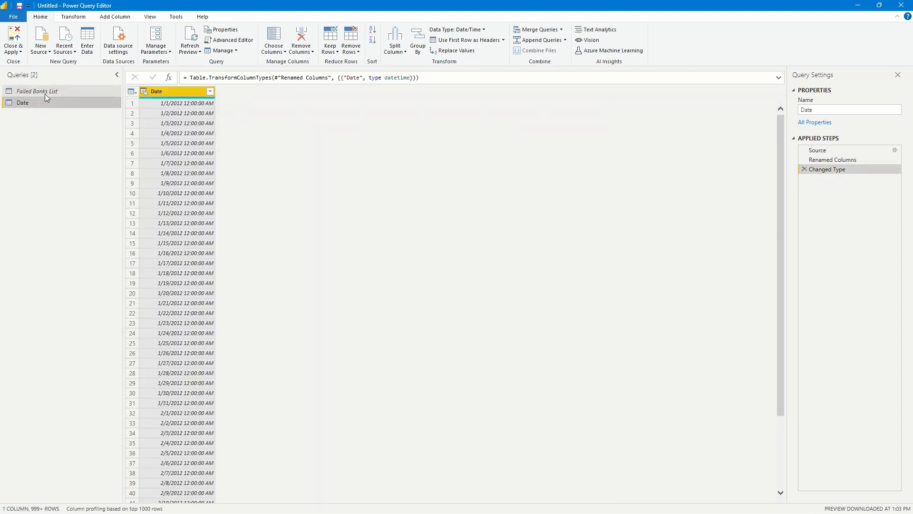
{"action": "left_click", "coordinate": [44, 93]}
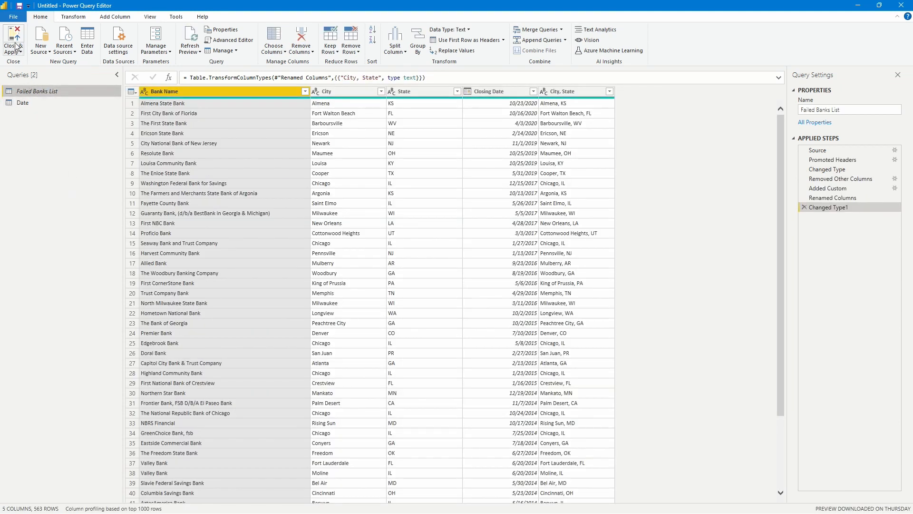
Enable load for the Failed Banks List query and apply the change to the report.
{"action": "right_click", "coordinate": [55, 91]}
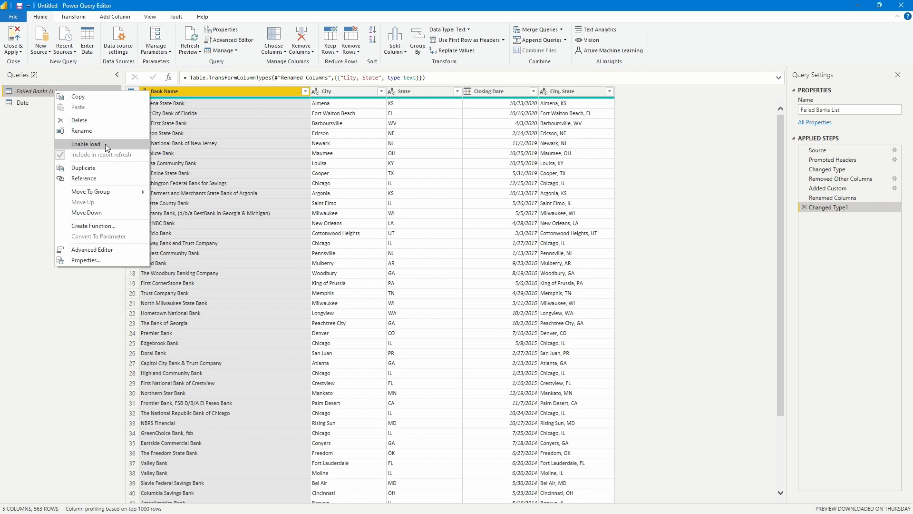
{"action": "right_click", "coordinate": [32, 90]}
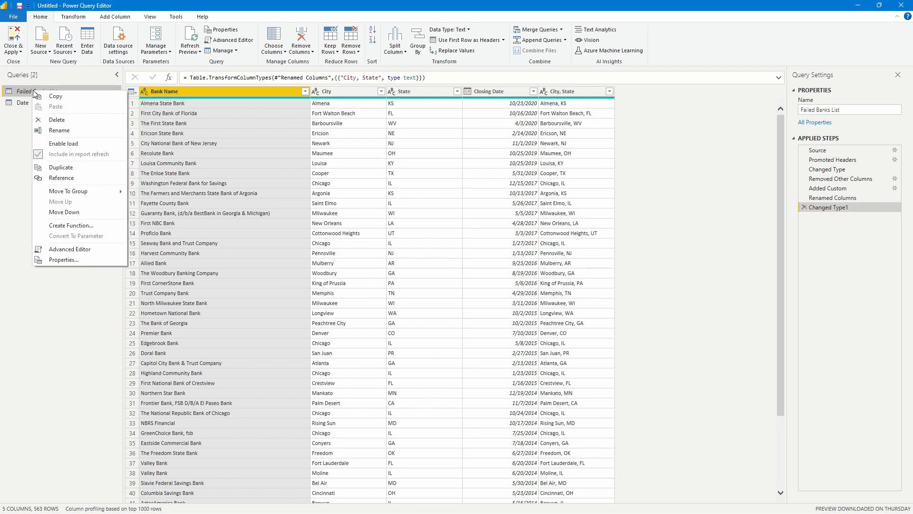
{"action": "left_click", "coordinate": [86, 144]}
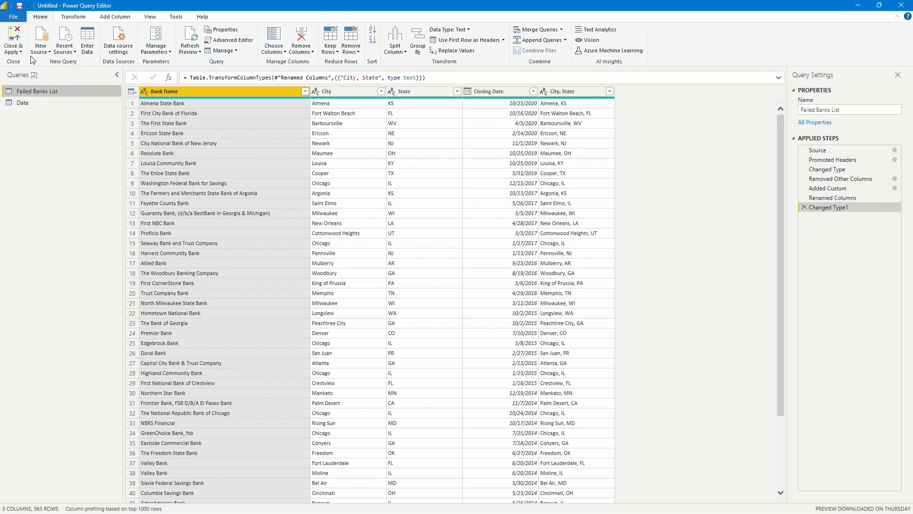
{"action": "left_click", "coordinate": [18, 43]}
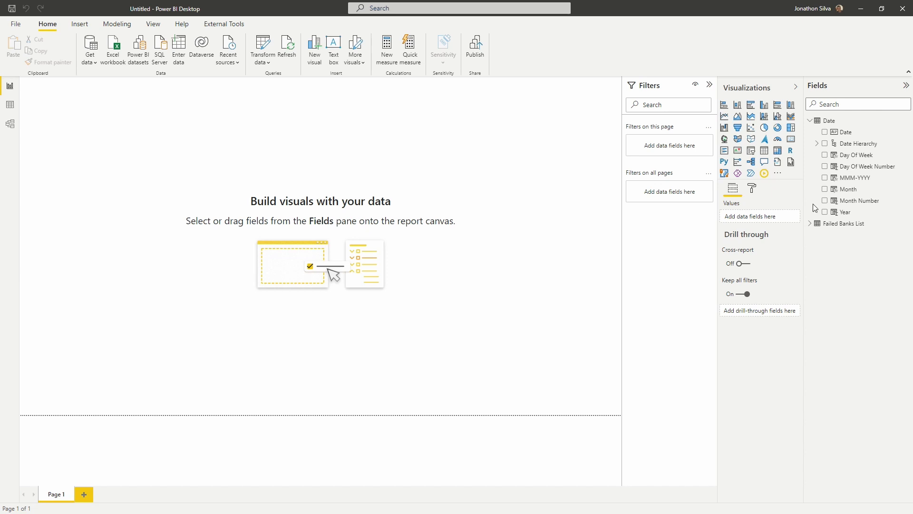
Expand the Failed Banks List fields, and reposition the Failed Banks List and Date tables in the model diagram.
{"action": "left_click", "coordinate": [811, 225]}
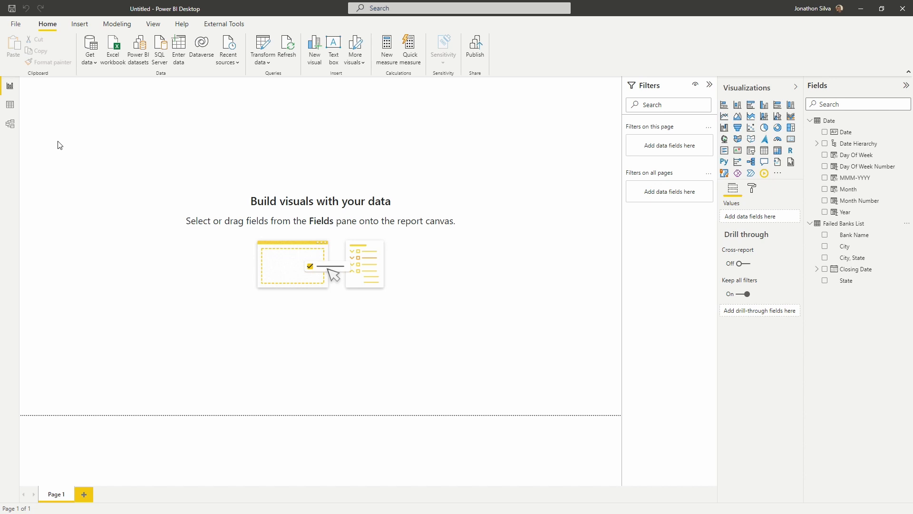
{"action": "left_click", "coordinate": [14, 128]}
{"action": "left_click_drag", "start_coordinate": [307, 127], "coordinate": [344, 157]}
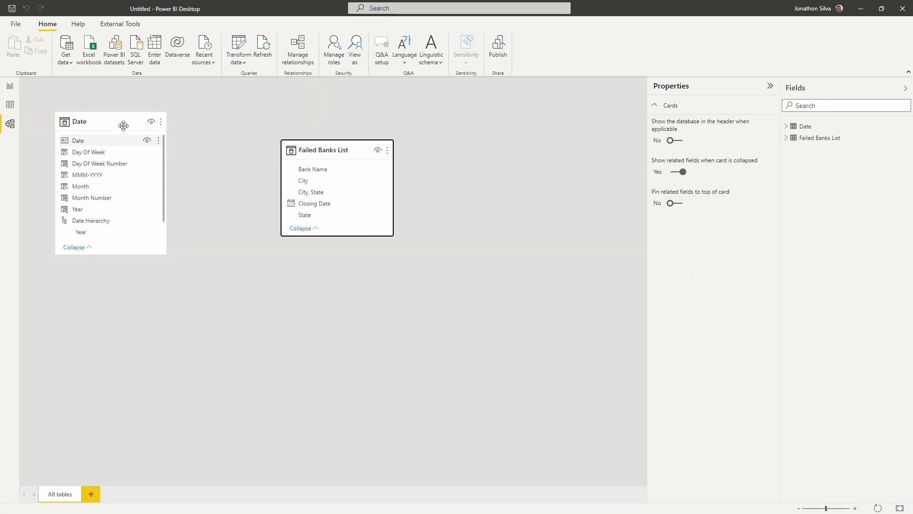
{"action": "left_click_drag", "start_coordinate": [110, 119], "coordinate": [156, 131]}
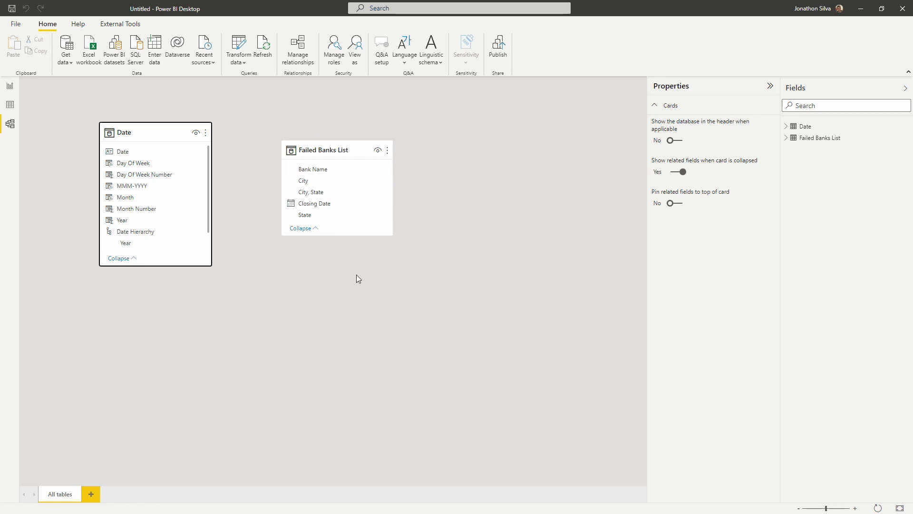
Create a relationship between the Date field of the Date table and the Closing Date field of the Failed Banks List table.
{"action": "left_click_drag", "start_coordinate": [135, 153], "coordinate": [335, 206]}
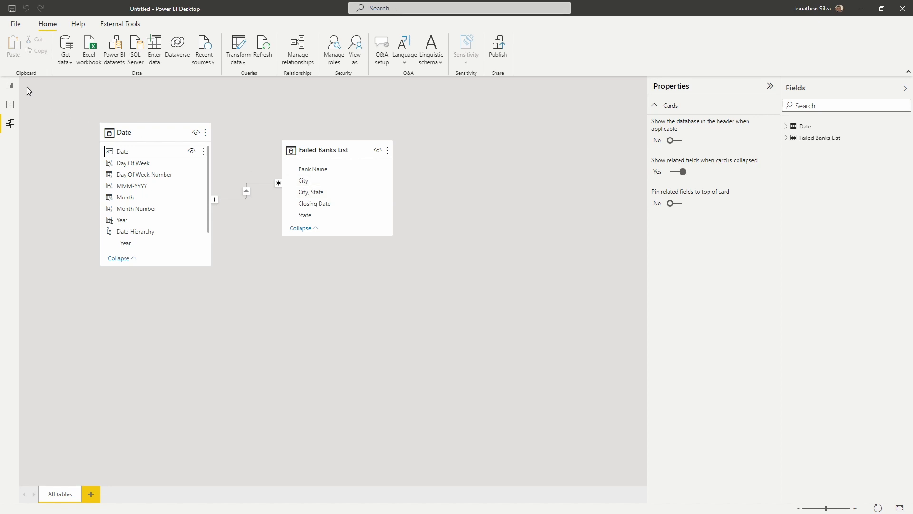
Add an empty stacked column chart to the report page, enlarge it and position it in the upper middle of the canvas.
{"action": "left_click", "coordinate": [12, 87]}
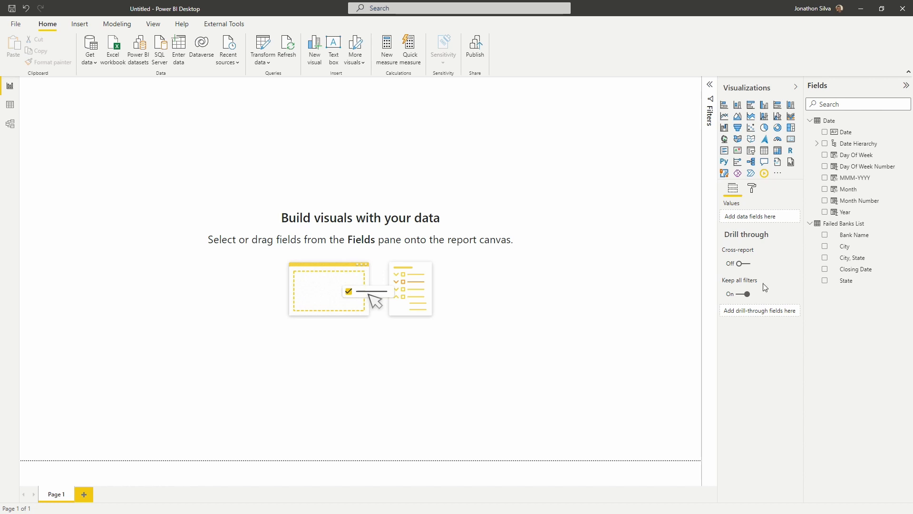
{"action": "left_click", "coordinate": [738, 105]}
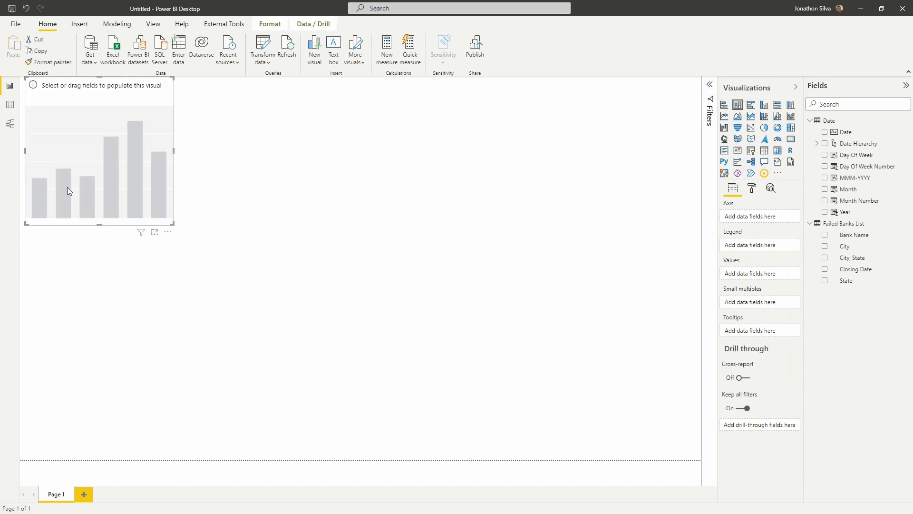
{"action": "left_click_drag", "start_coordinate": [80, 113], "coordinate": [192, 190]}
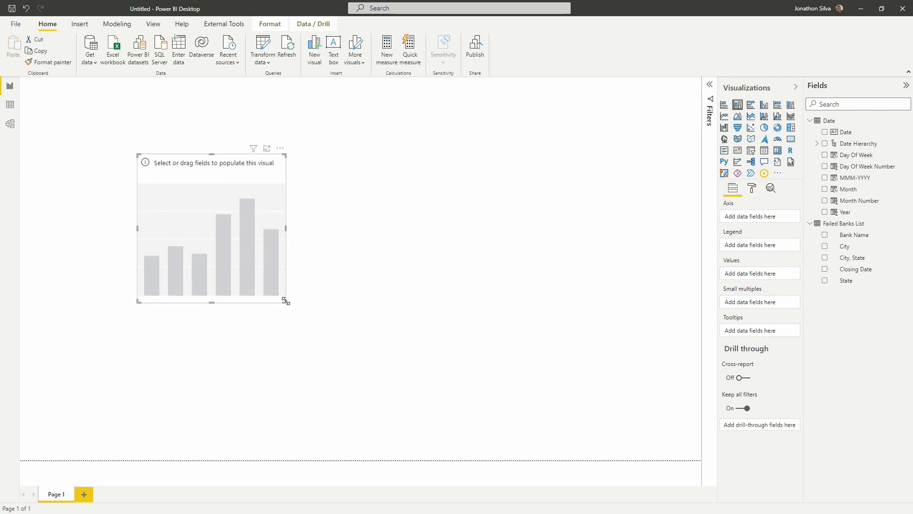
{"action": "left_click_drag", "start_coordinate": [285, 302], "coordinate": [585, 392]}
{"action": "left_click_drag", "start_coordinate": [338, 176], "coordinate": [340, 137]}
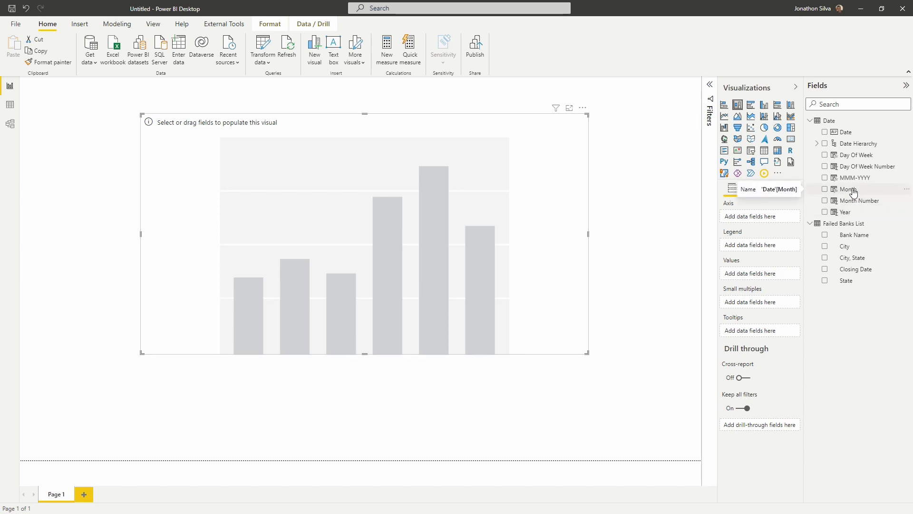
Plot the count of Bank Name by Month, with Month on the axis, and enlarge the chart slightly.
{"action": "left_click_drag", "start_coordinate": [856, 195], "coordinate": [761, 218]}
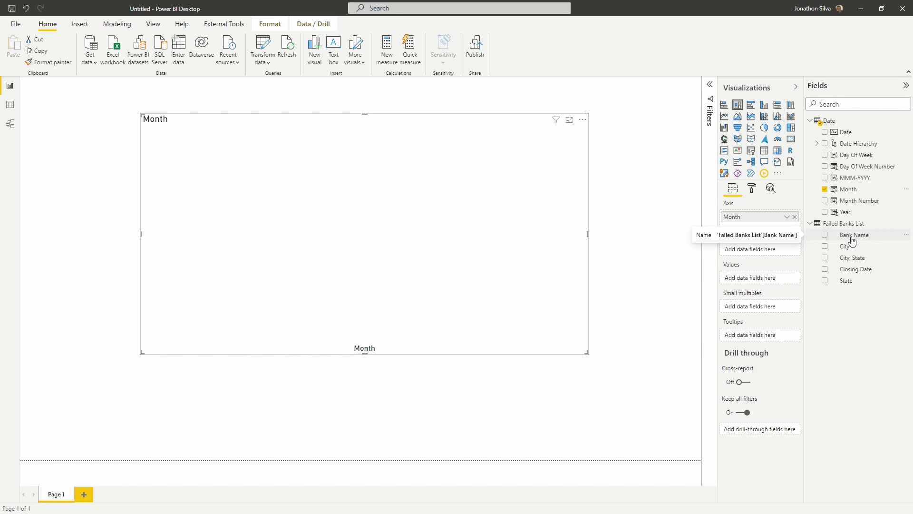
{"action": "left_click_drag", "start_coordinate": [853, 241], "coordinate": [759, 279]}
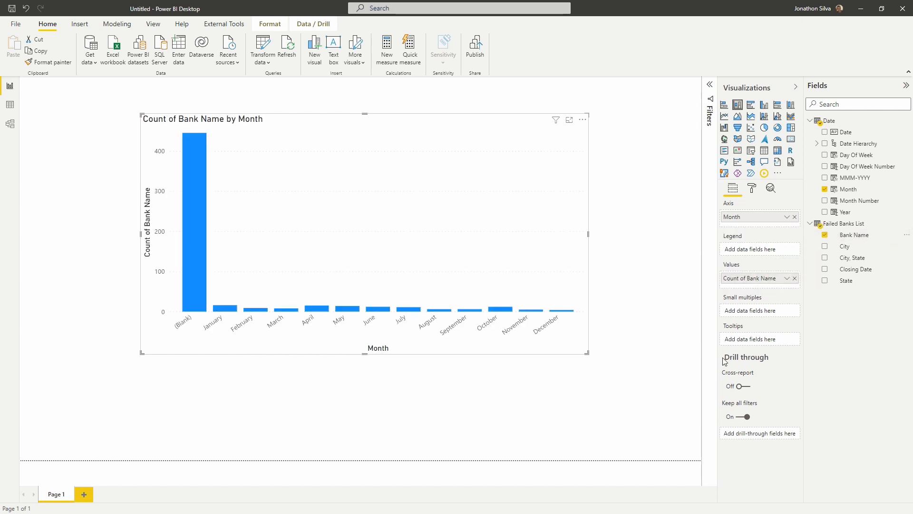
{"action": "left_click_drag", "start_coordinate": [585, 359], "coordinate": [604, 376]}
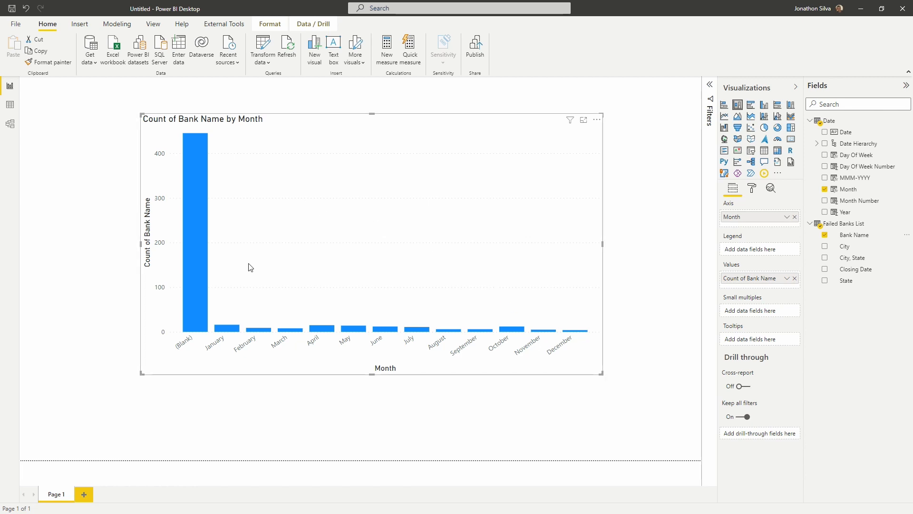
Apply an advanced filter to the chart's Month field that shows items only when the value is not blank.
{"action": "mouse_move", "coordinate": [207, 241]}
{"action": "left_click", "coordinate": [710, 90]}
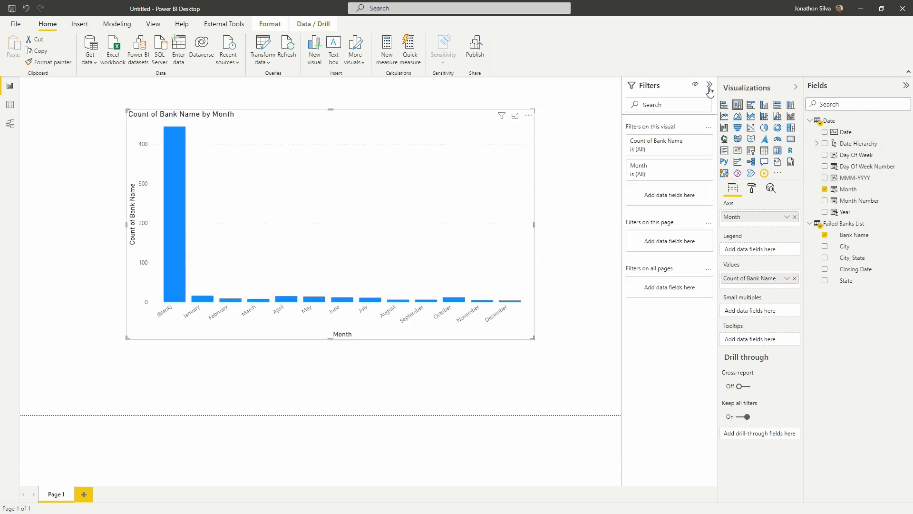
{"action": "left_click", "coordinate": [696, 167]}
{"action": "left_click", "coordinate": [686, 200]}
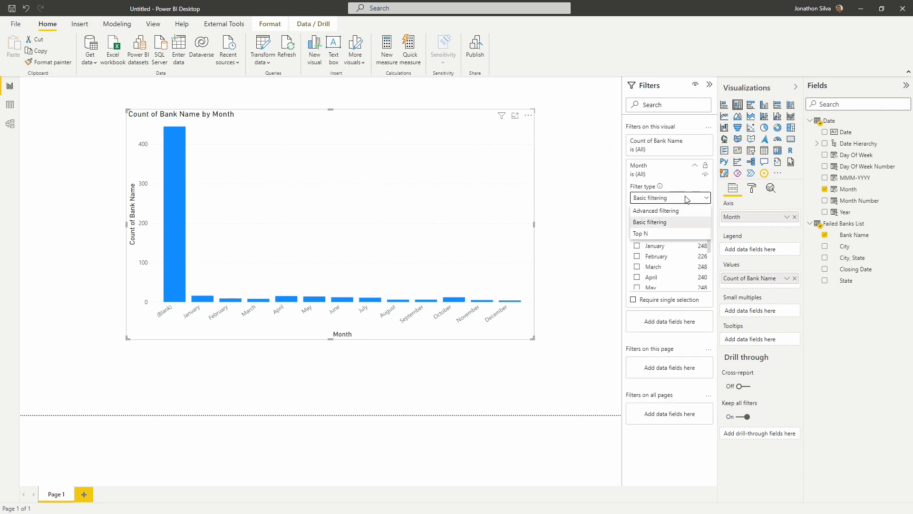
{"action": "left_click", "coordinate": [681, 210]}
{"action": "left_click", "coordinate": [681, 229]}
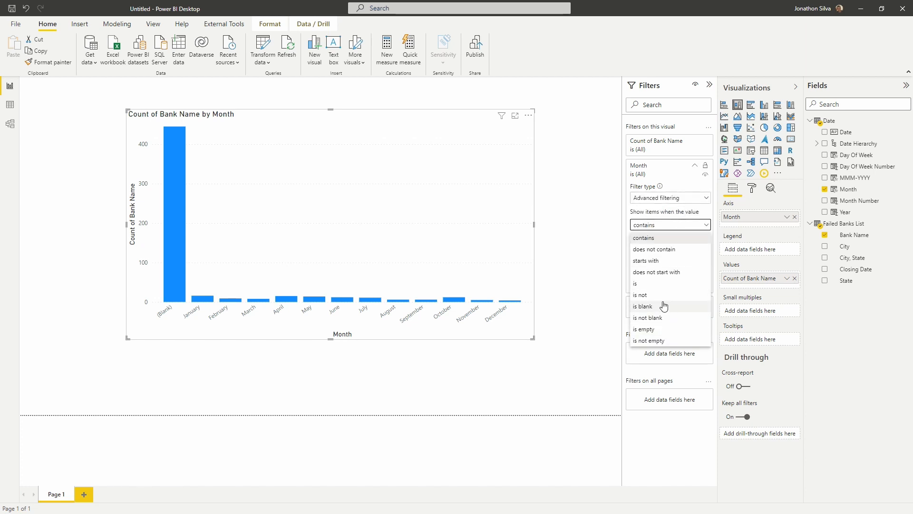
{"action": "left_click", "coordinate": [665, 318]}
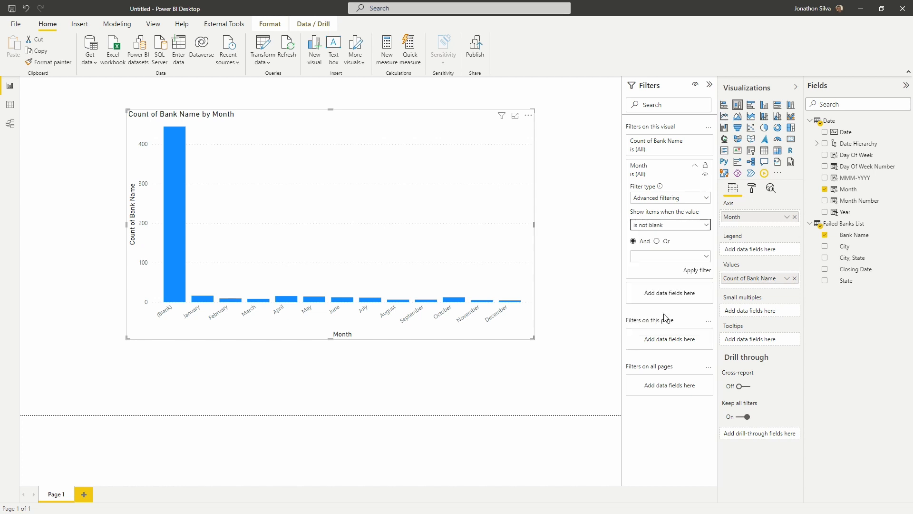
{"action": "left_click", "coordinate": [705, 271]}
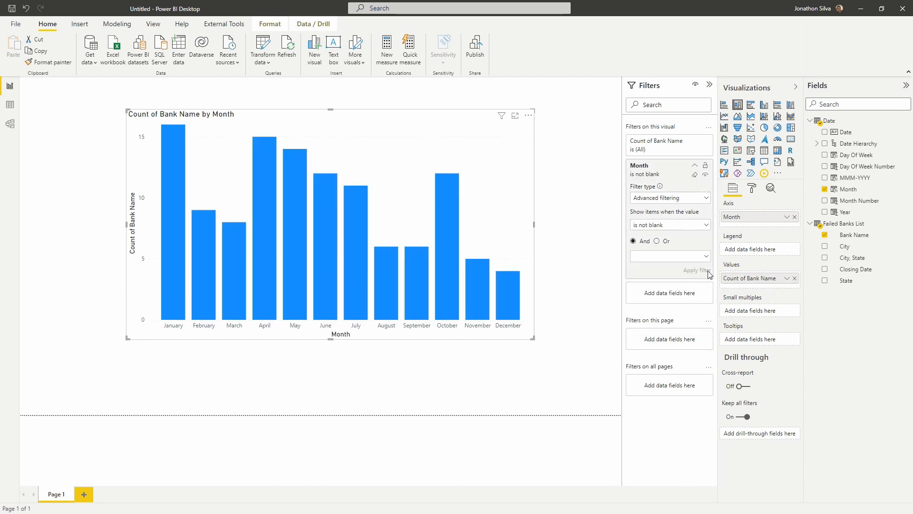